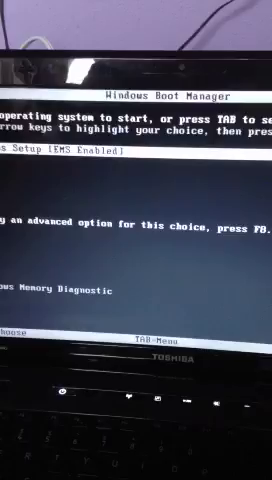
Move the boot menu selection to the Windows Memory Diagnostic tool.
key("Tab")
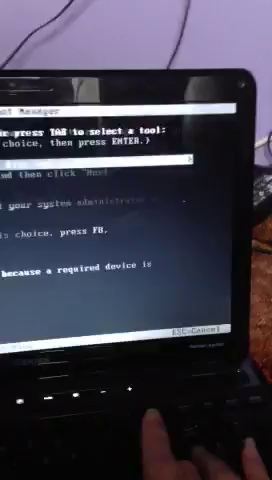
Launch the highlighted boot option, which fails with error 0xc000000f (required device inaccessible).
key("Return")
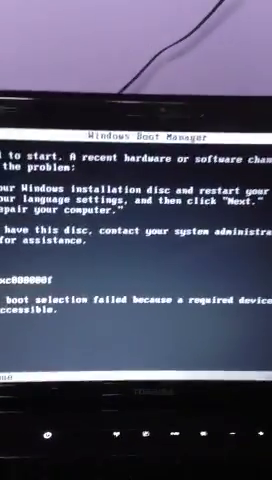